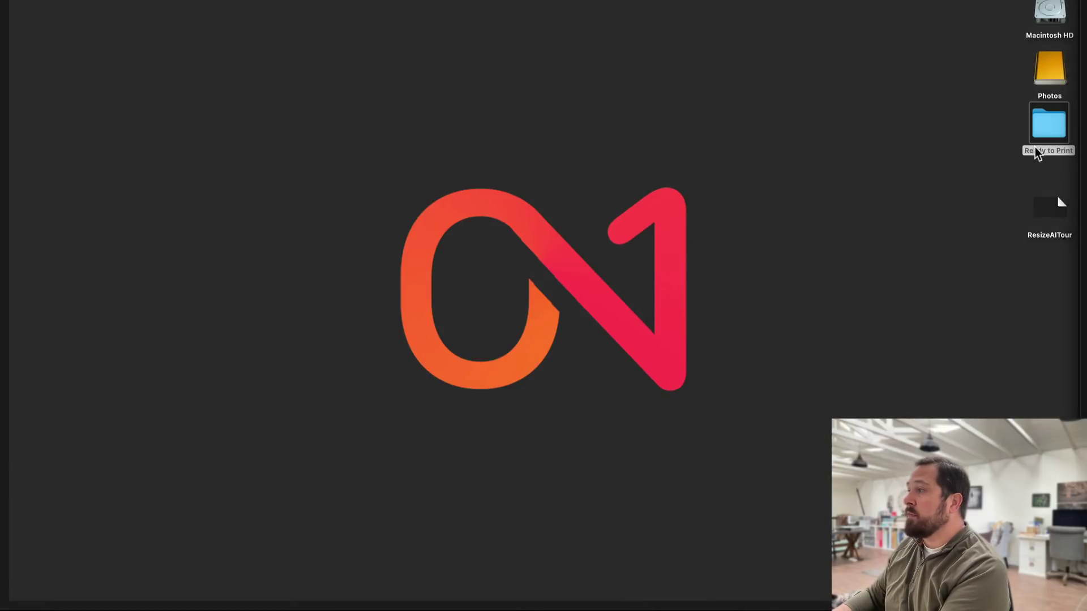
Drag the Ready to Print folder onto ON1 Resize AI to open its photos
drag(1047, 131, 530, 178)
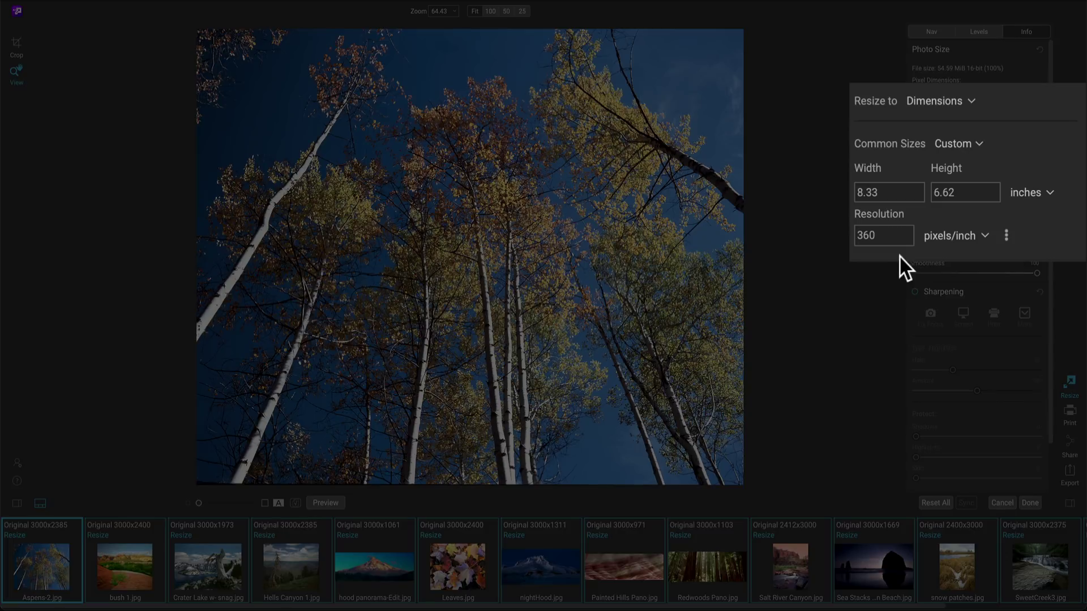
click(936, 100)
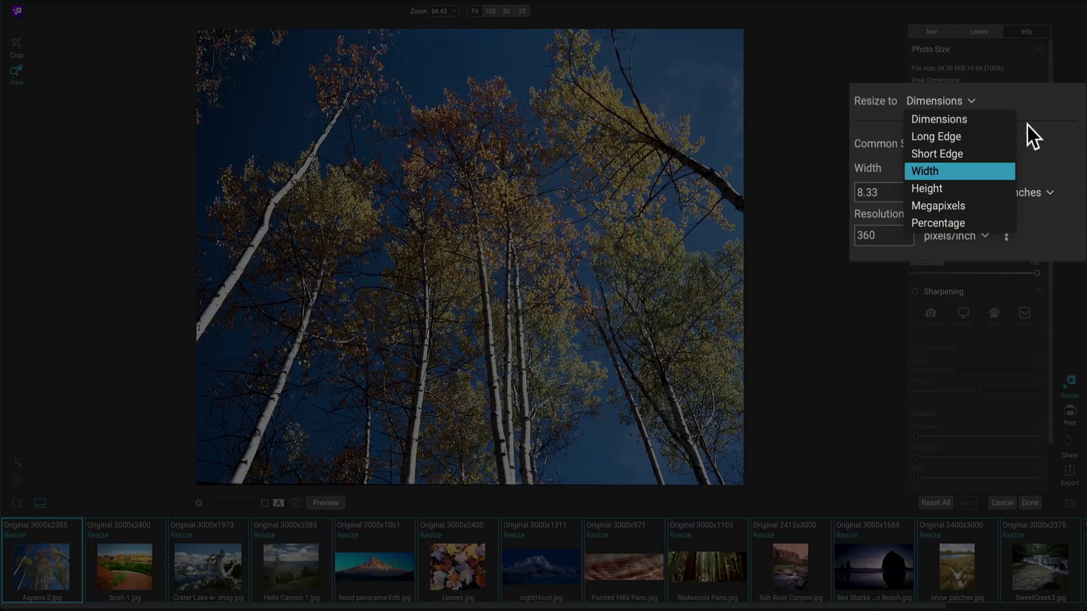
click(1018, 137)
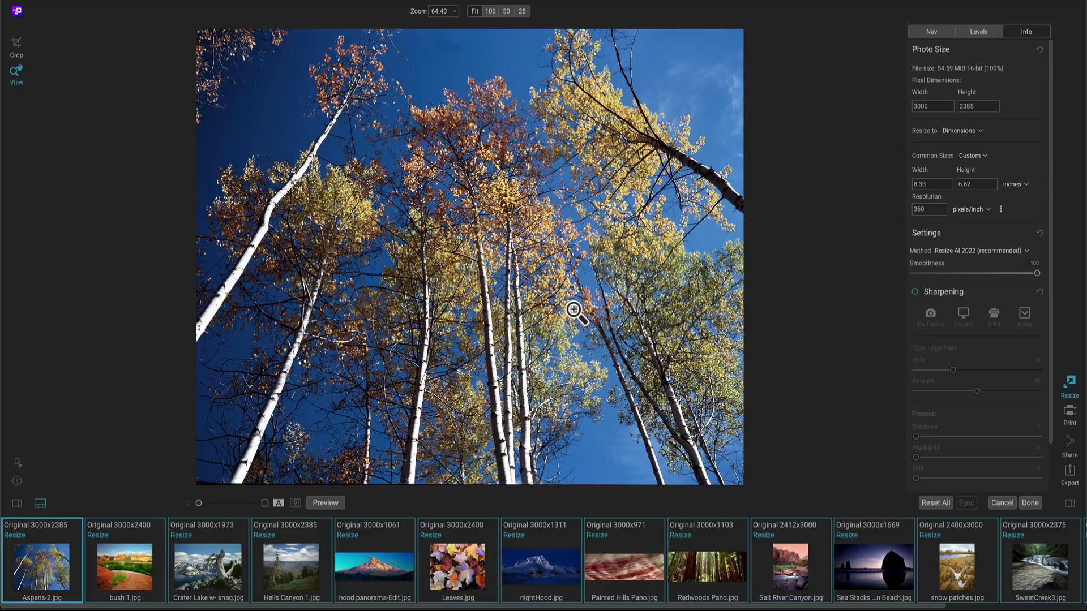
Resize by Short Edge to 17 inches at 360 pixels/inch and sync to all photos
click(953, 134)
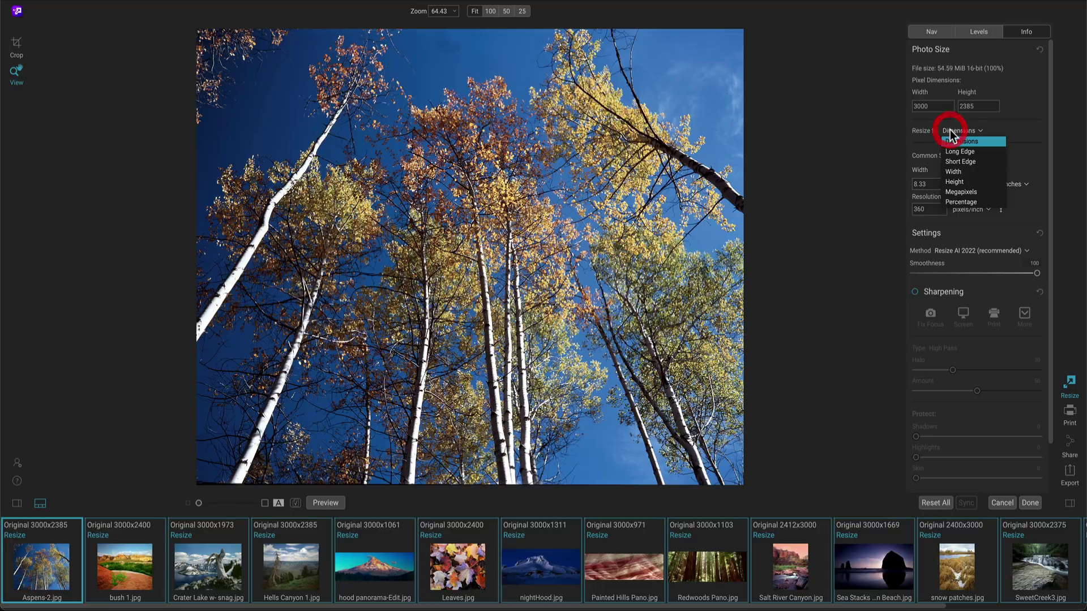
click(961, 162)
click(903, 165)
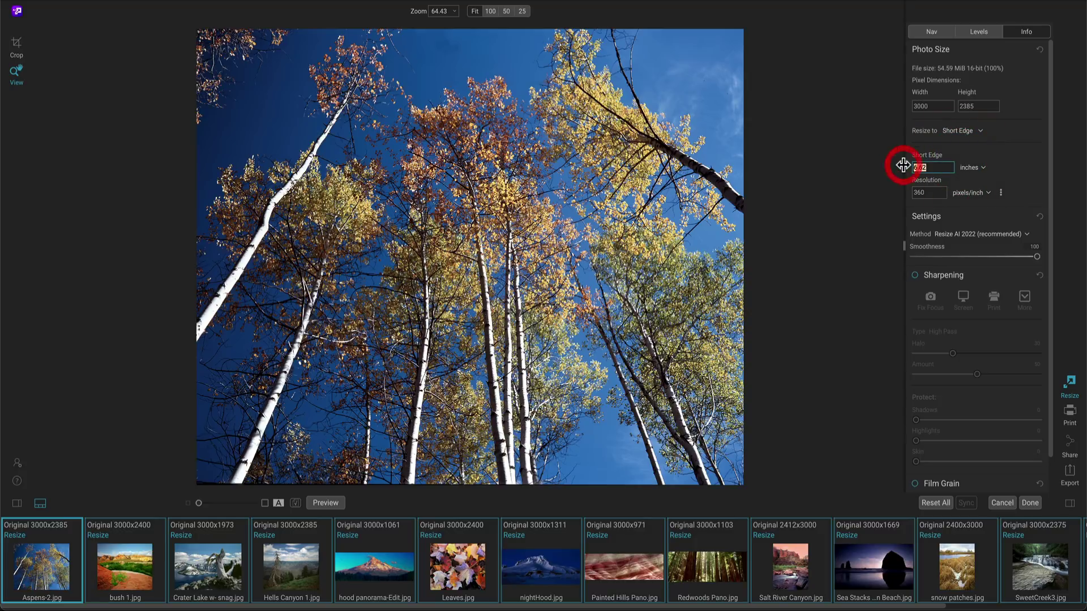
text(17)
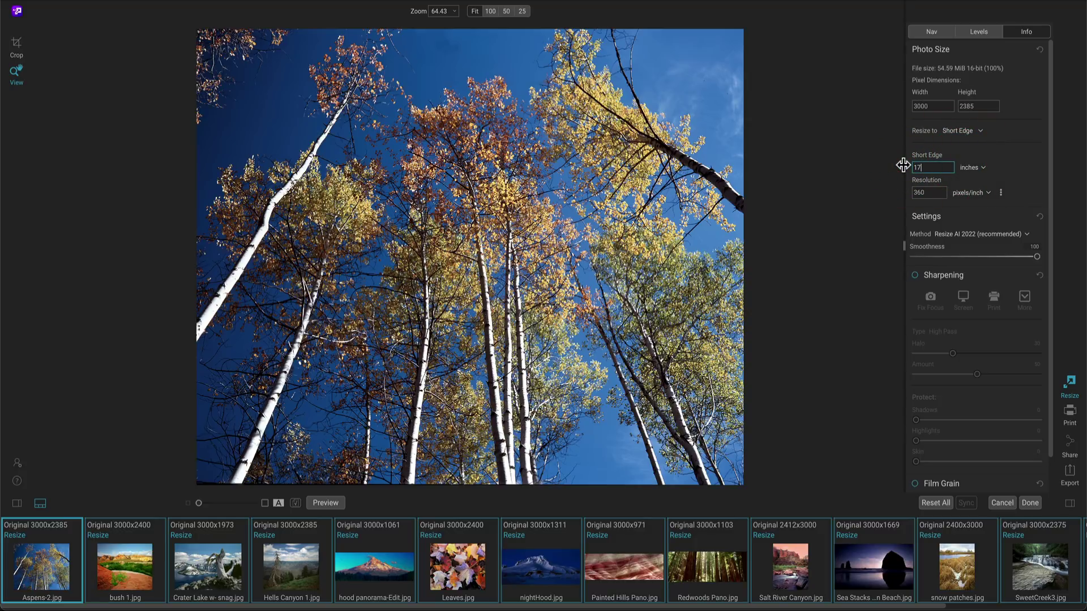
click(923, 192)
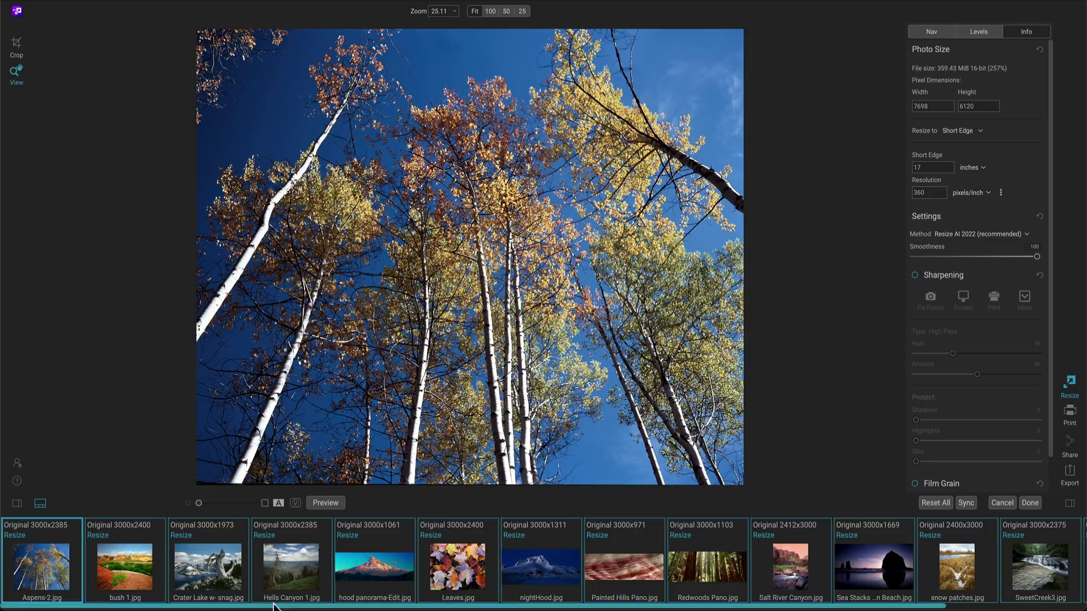
click(967, 504)
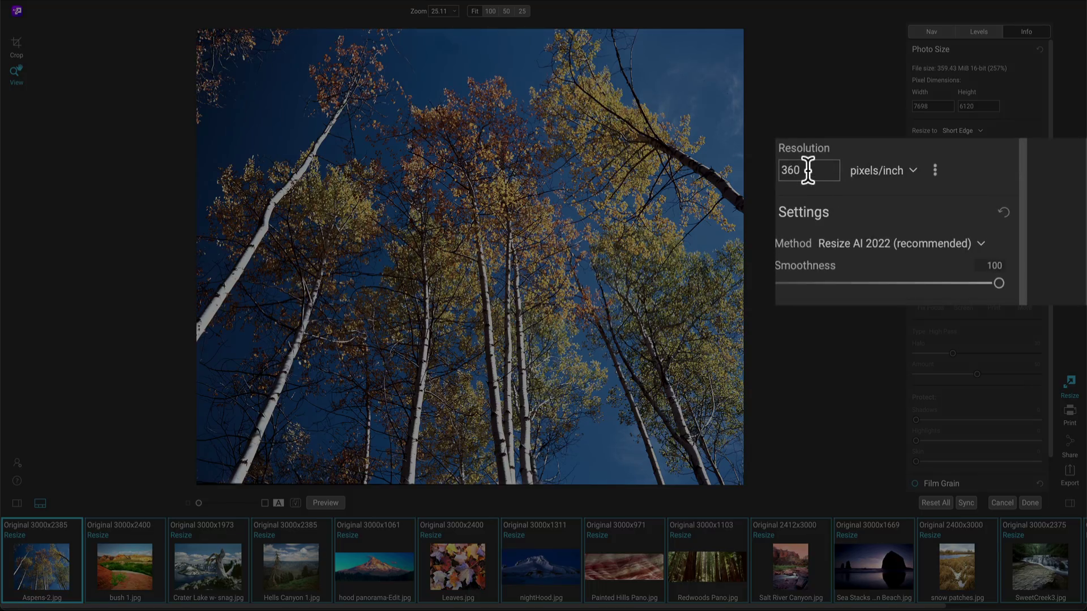
click(808, 170)
click(935, 170)
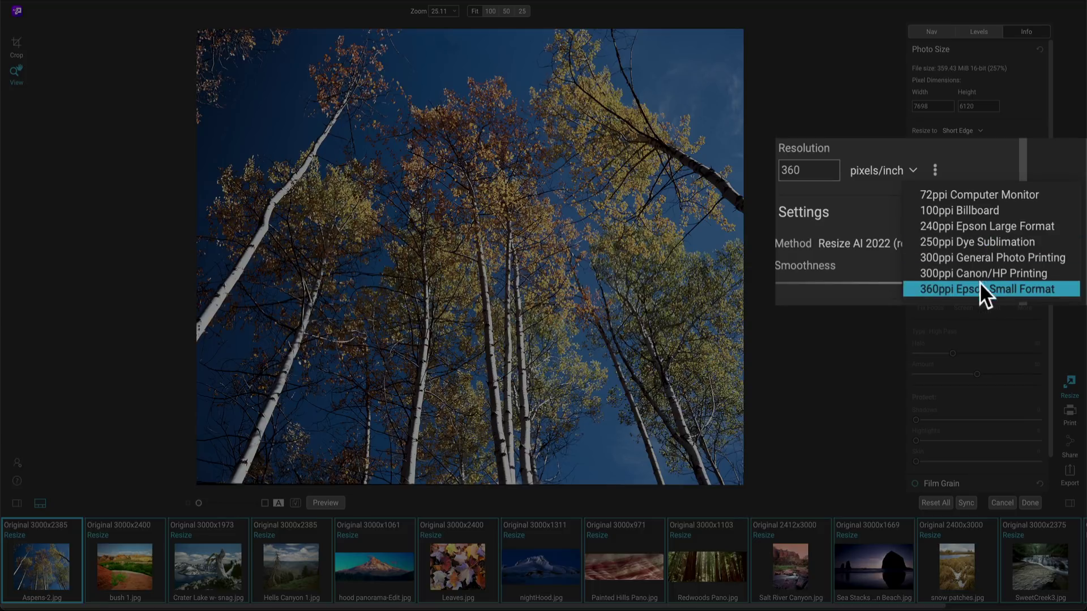
click(964, 288)
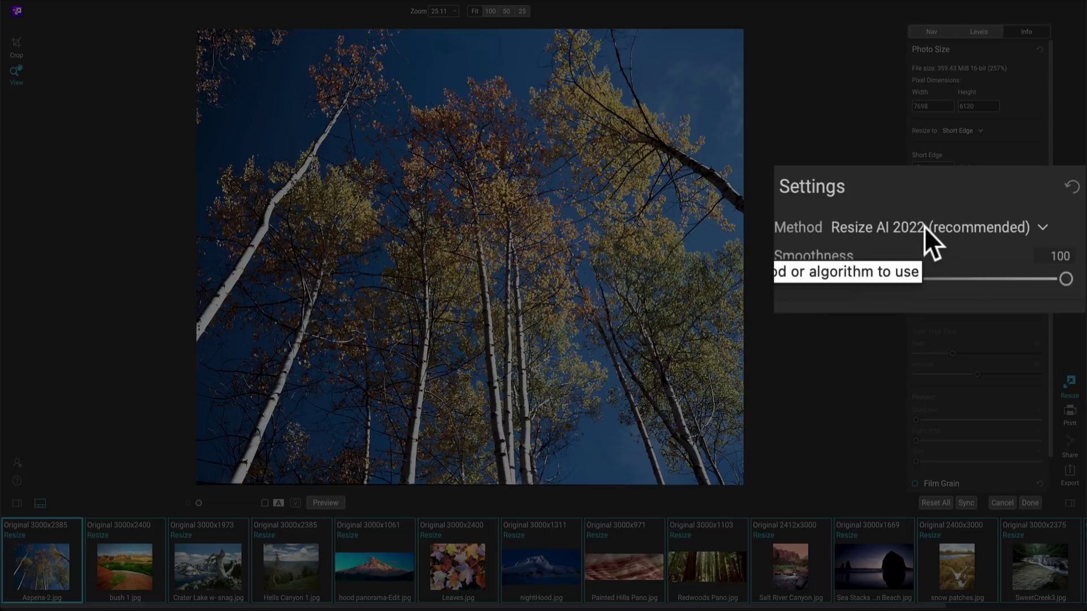
click(952, 226)
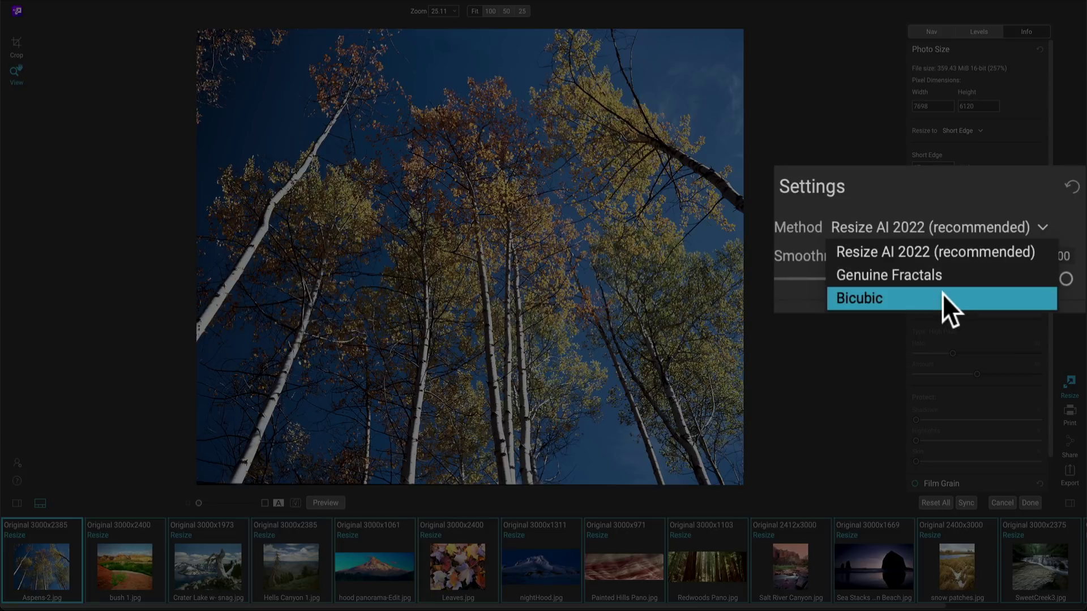
click(983, 246)
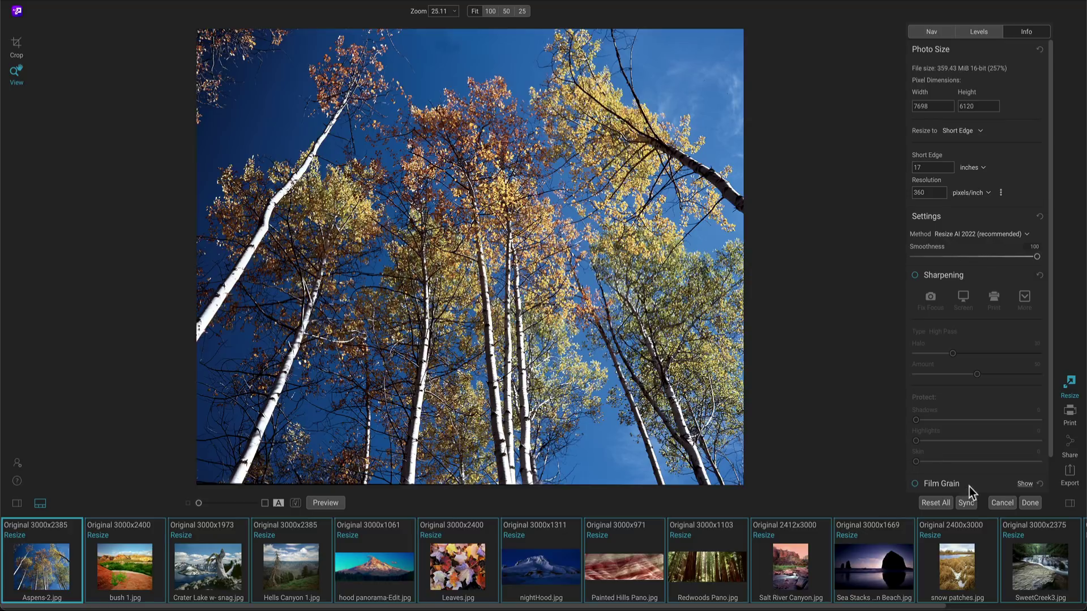
Open Hells Canyon 1 and compare its 100% dead-tree detail against the original
click(966, 502)
click(289, 566)
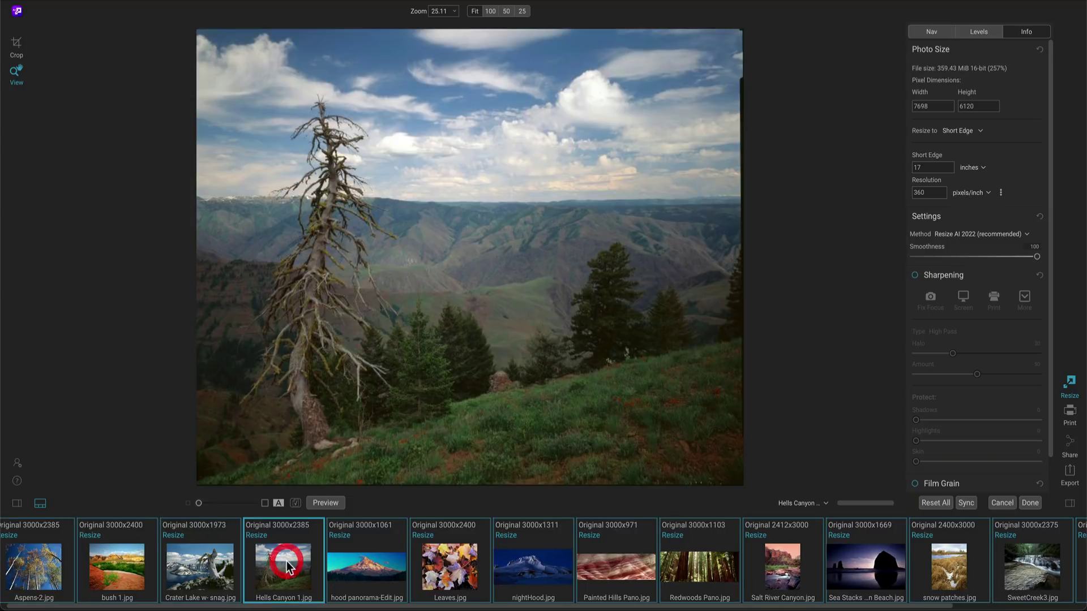
click(350, 240)
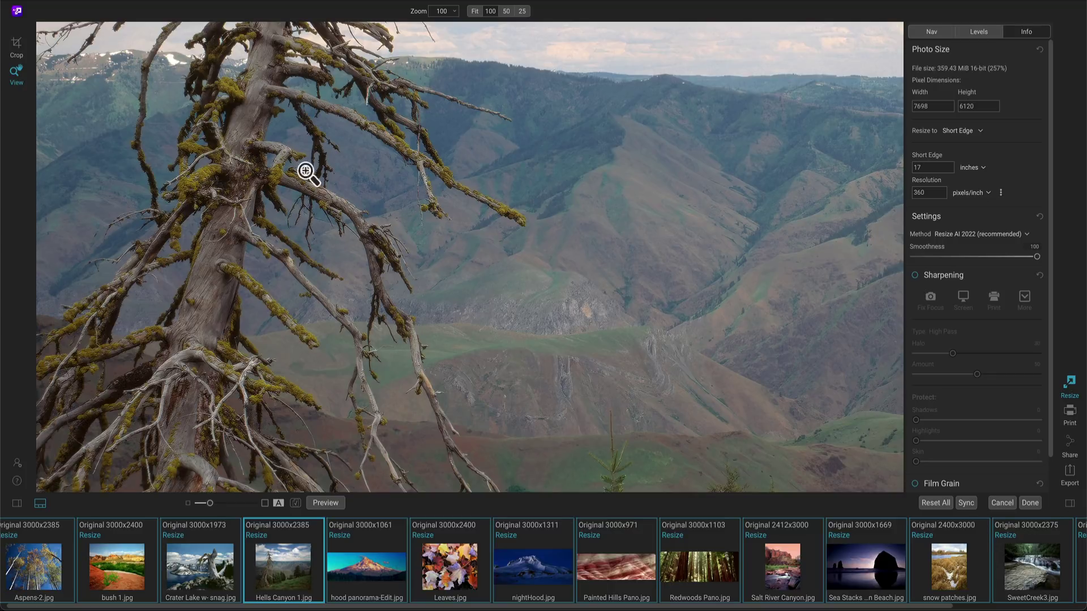
drag(279, 176, 404, 172)
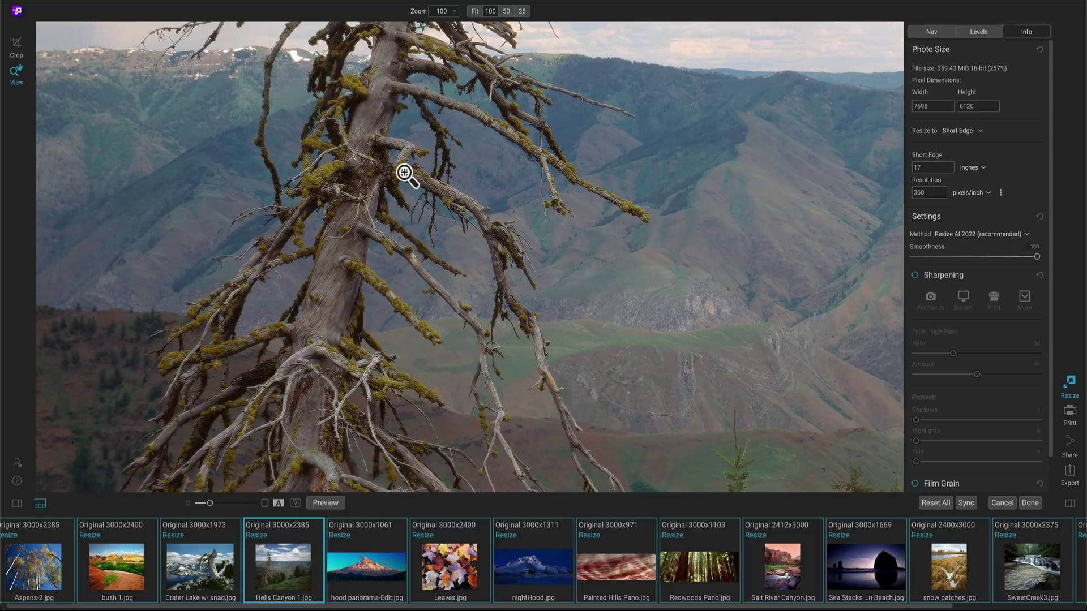
click(406, 174)
click(325, 503)
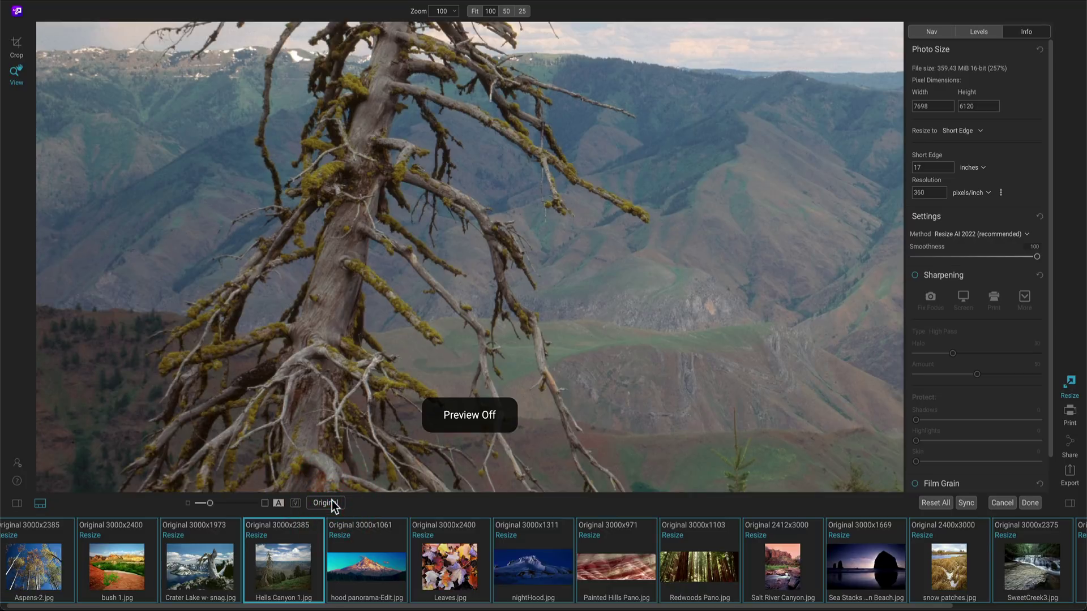
click(332, 503)
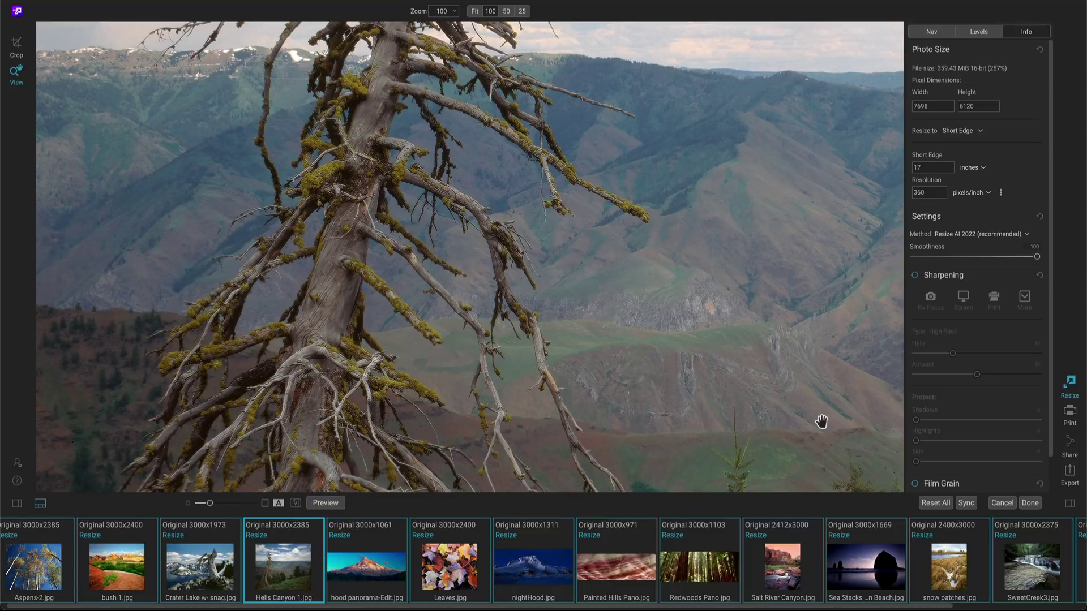
Enable Progressive sharpening with Amount 45 and Detail 19
click(915, 275)
click(959, 332)
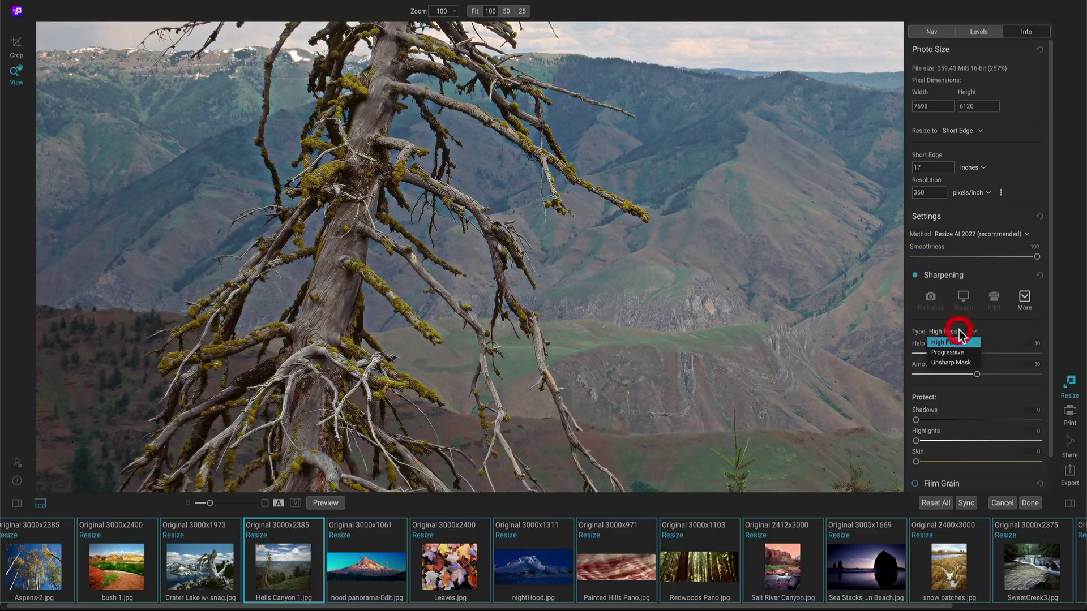
click(960, 352)
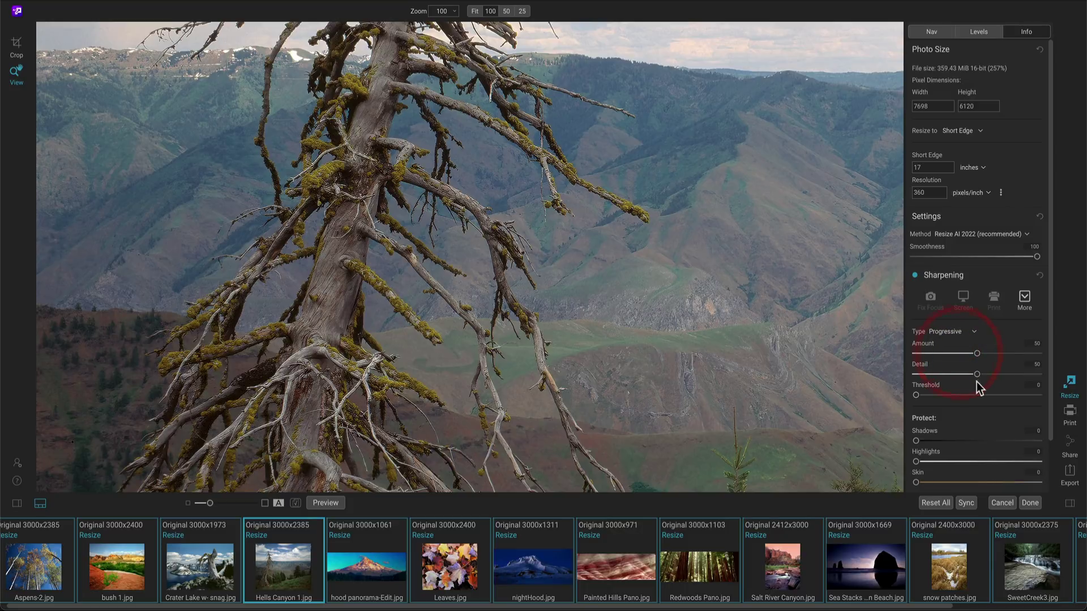
drag(974, 354, 939, 376)
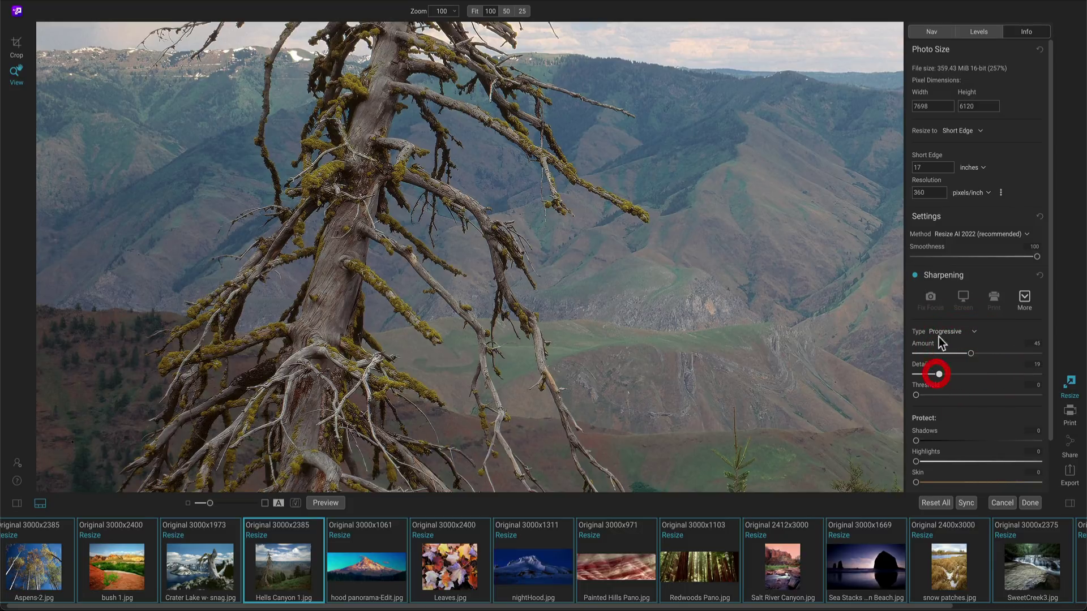
Compare sharpening off versus on, sync it to all photos, and zoom to Fit
click(916, 277)
click(916, 276)
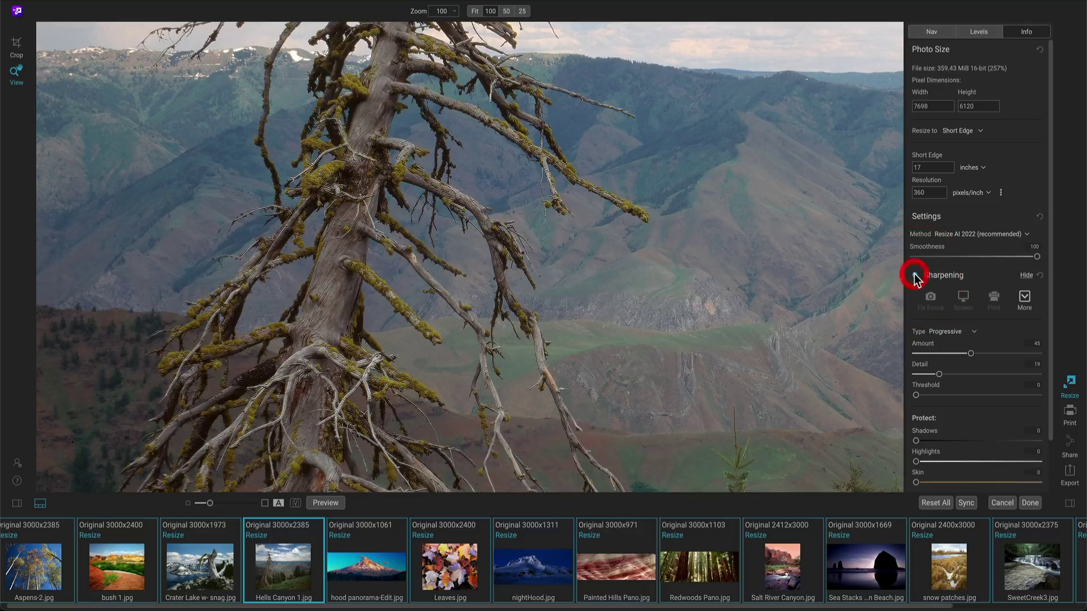
click(917, 276)
click(916, 276)
click(962, 501)
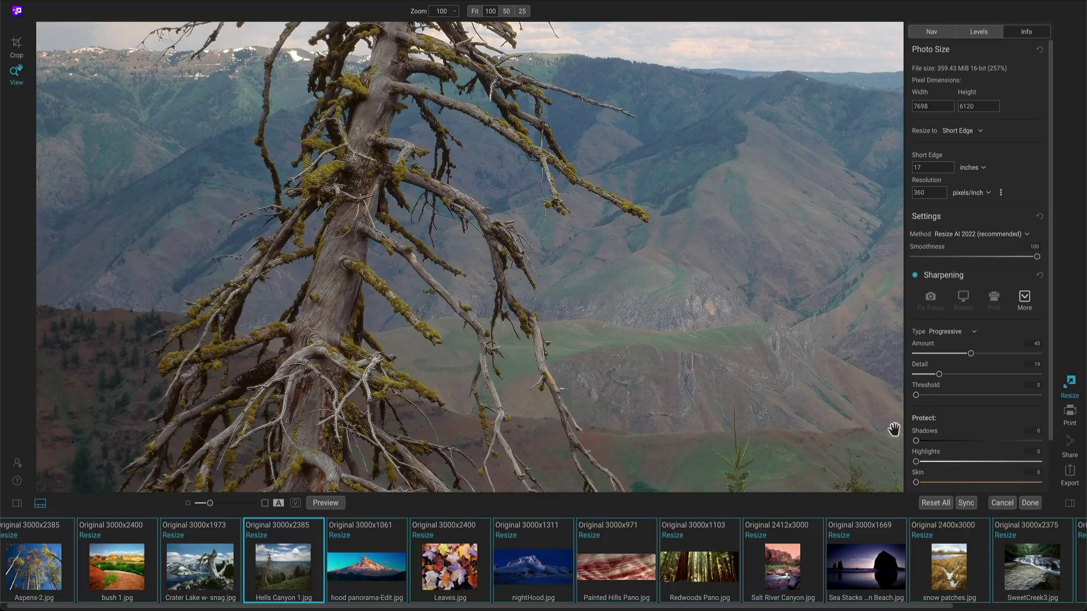
click(833, 334)
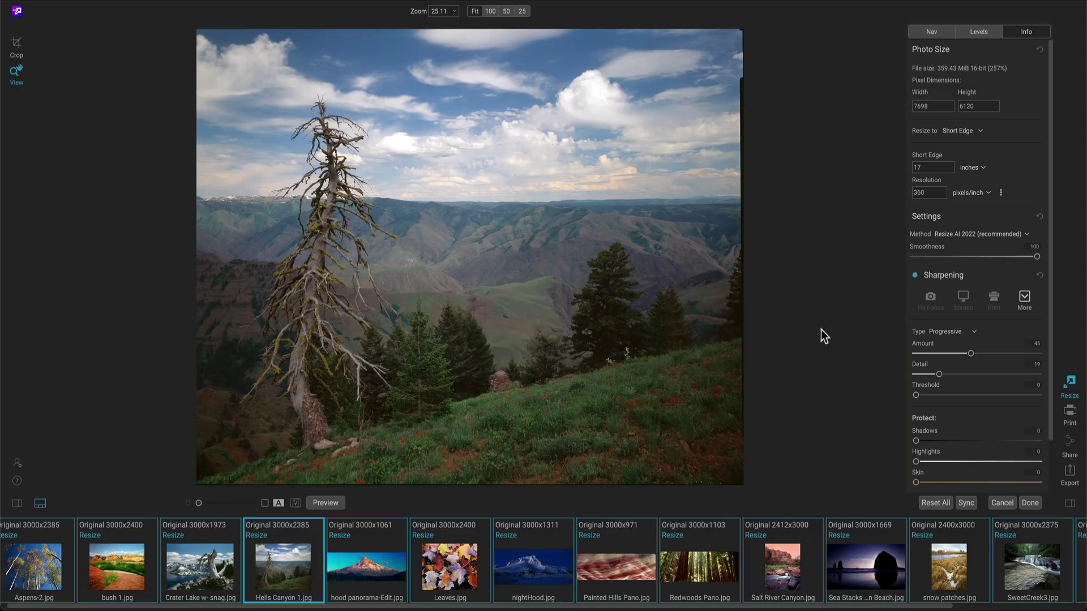
click(1069, 471)
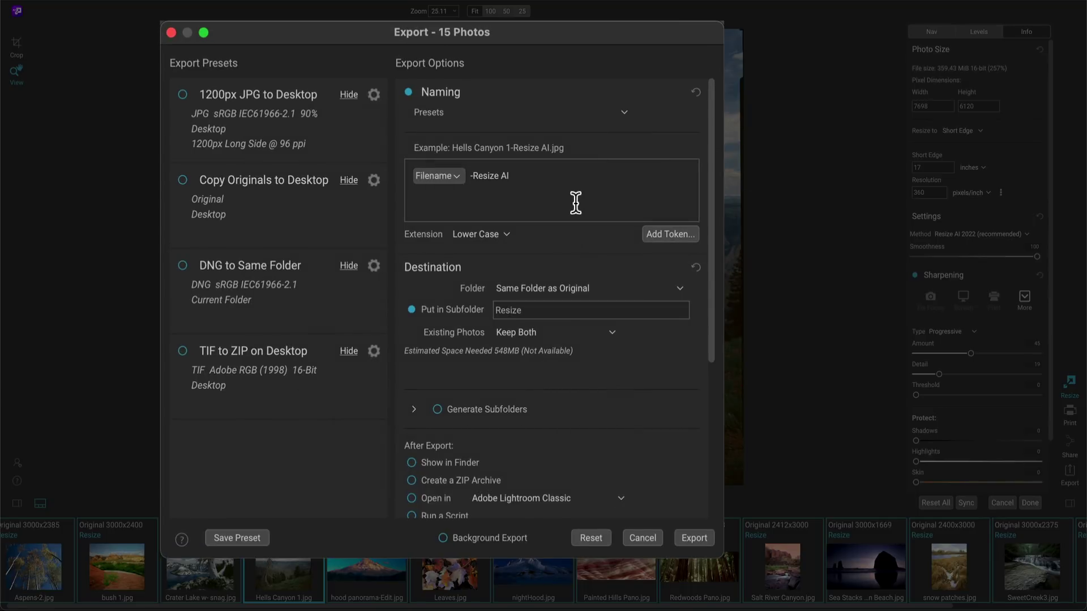
scroll(574, 298, down, 5)
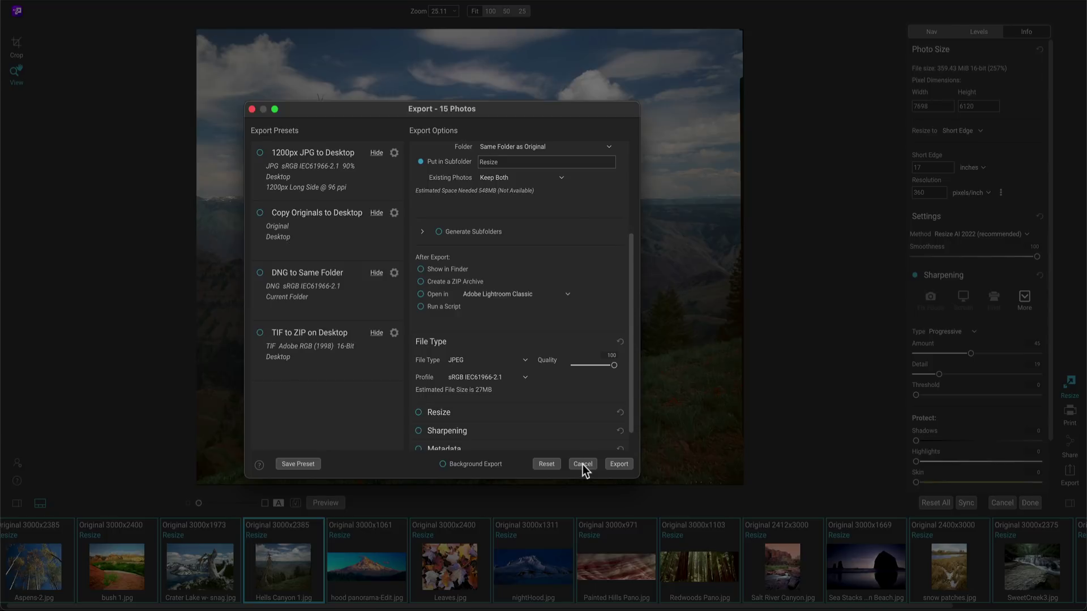
click(583, 463)
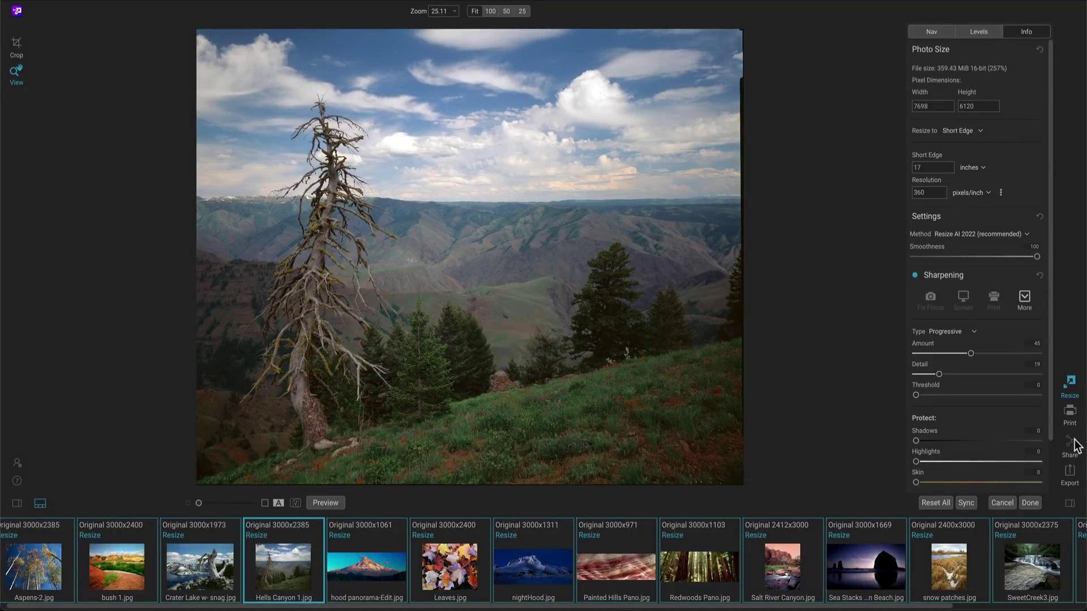
click(1069, 410)
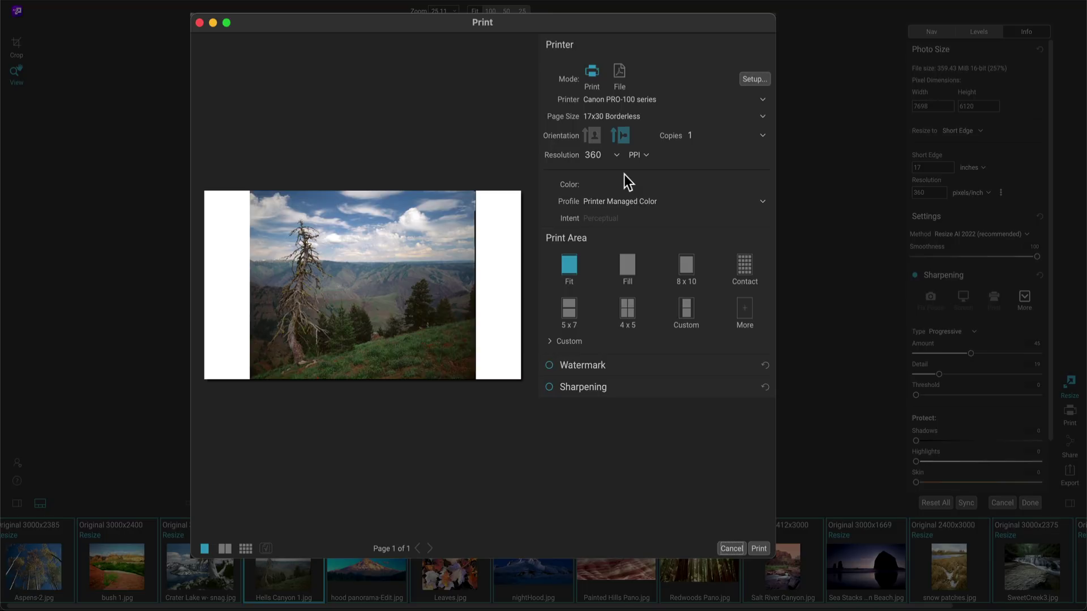
key(Escape)
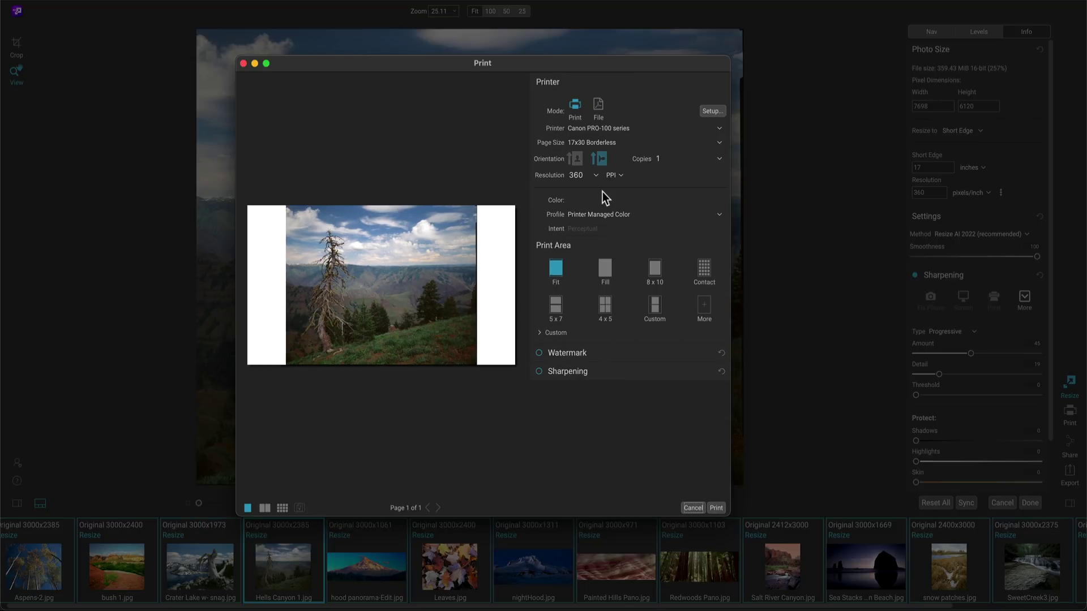